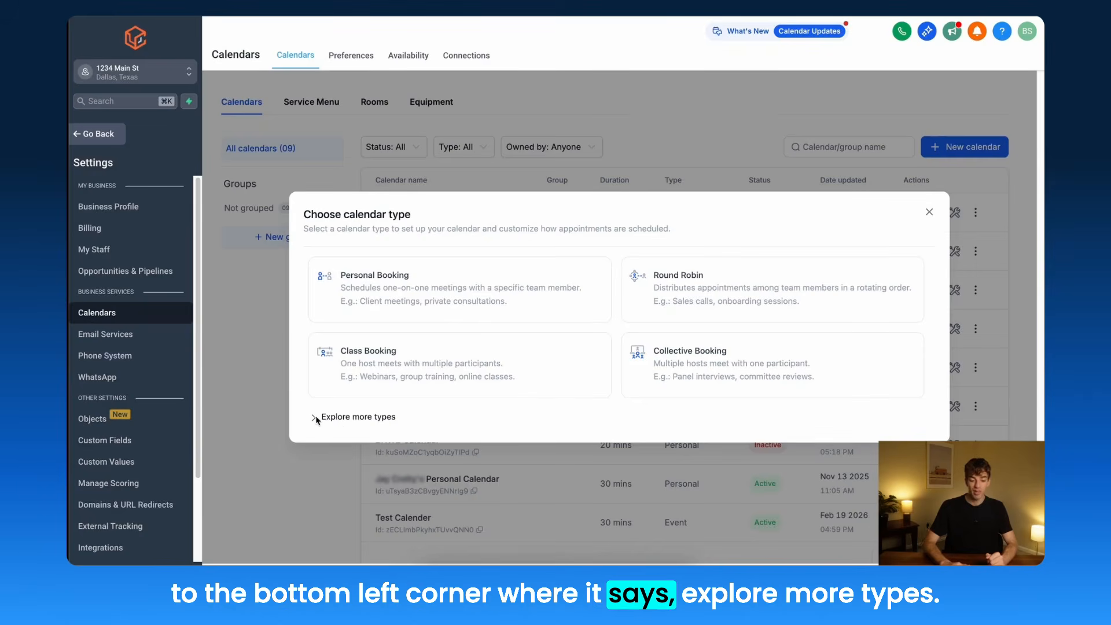
# Create a Service Booking calendar with the service name "B's Salon"
pyautogui.click(332, 417)
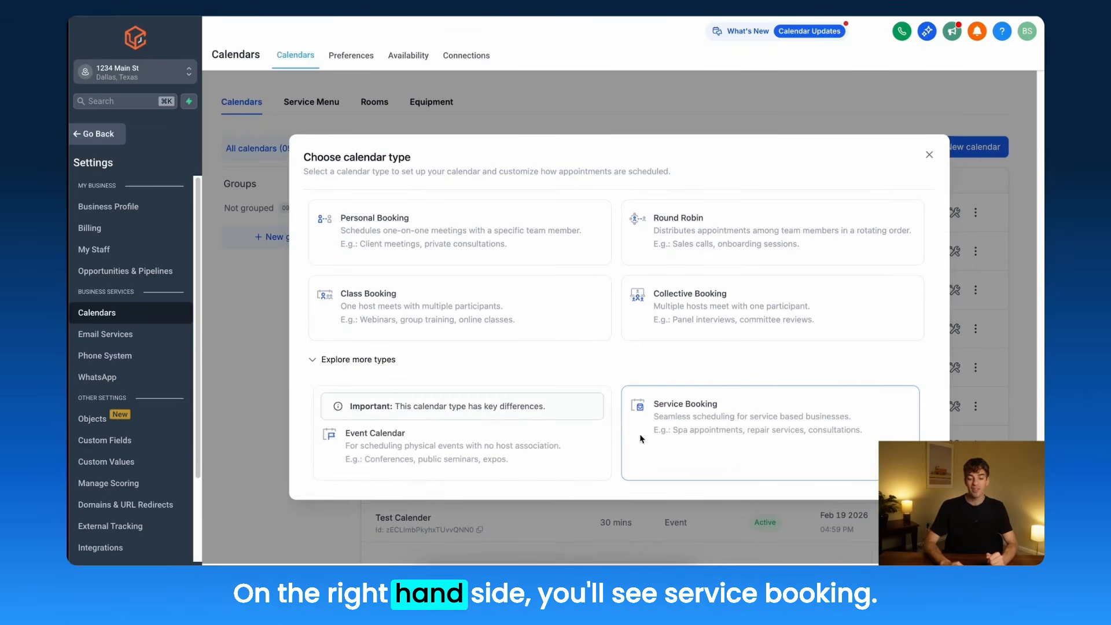
pyautogui.click(675, 445)
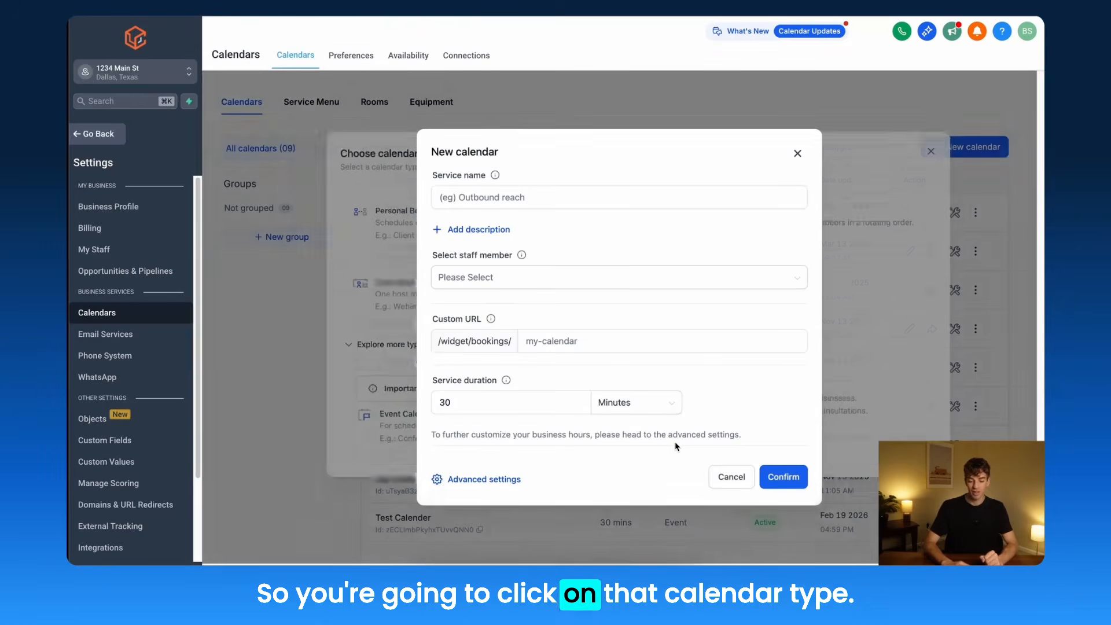
pyautogui.click(546, 199)
pyautogui.write("B's Salon")
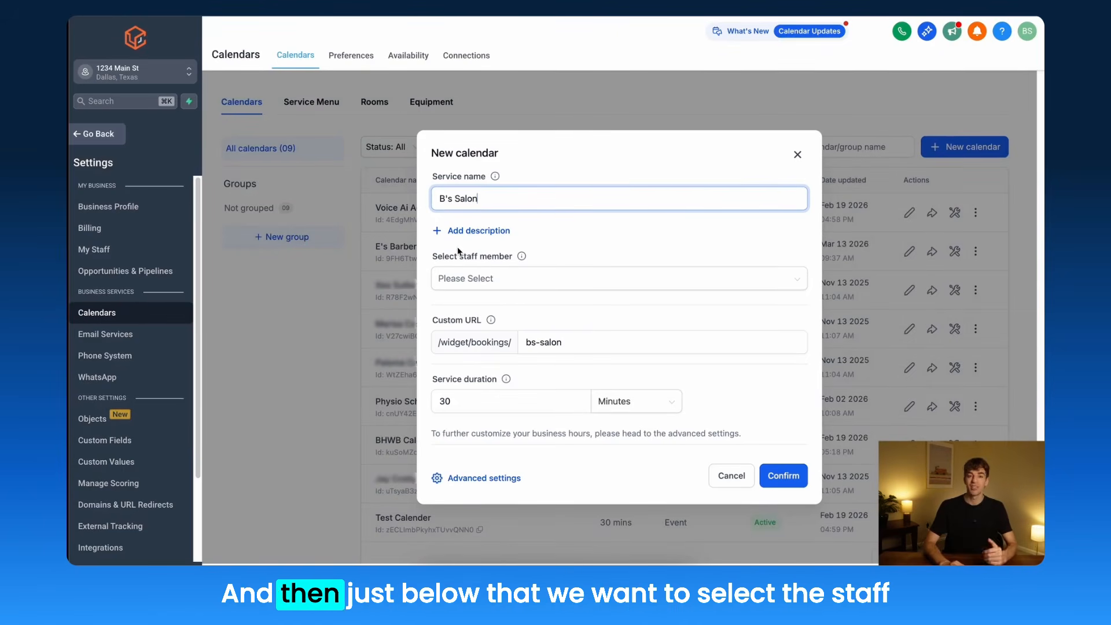
# Assign the first listed staff member to the calendar and keep the service duration unit as minutes
pyautogui.click(510, 283)
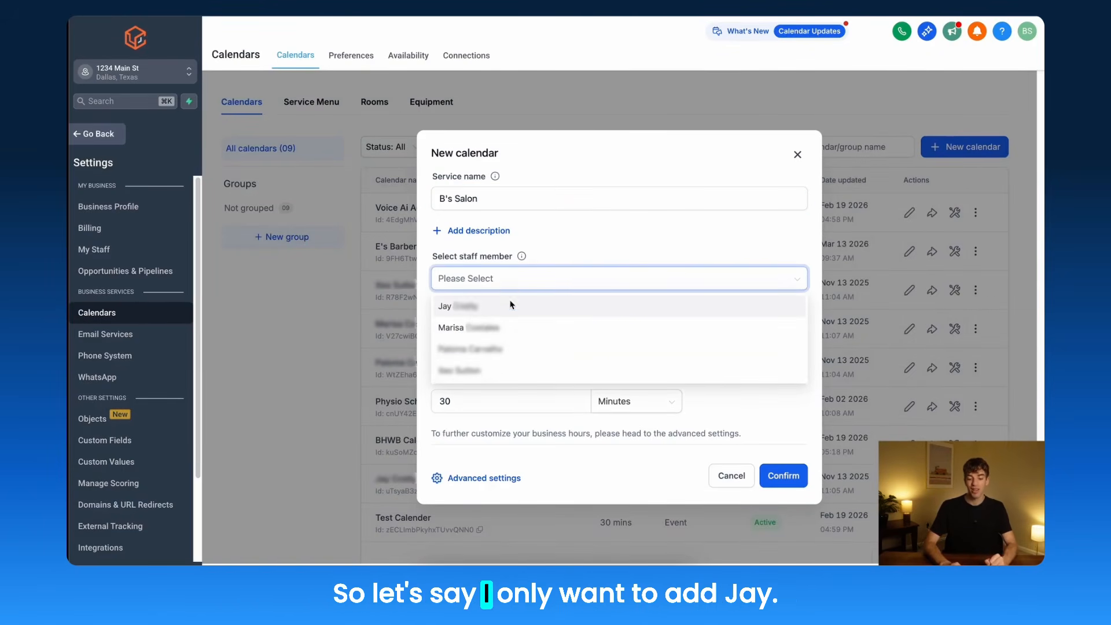
pyautogui.click(510, 308)
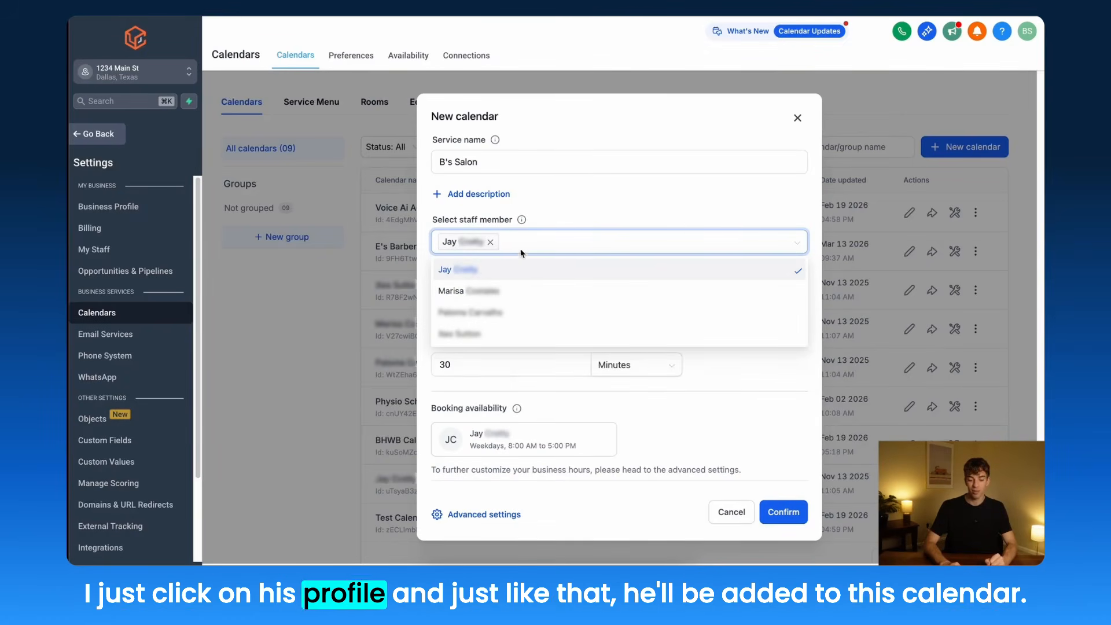
pyautogui.click(567, 215)
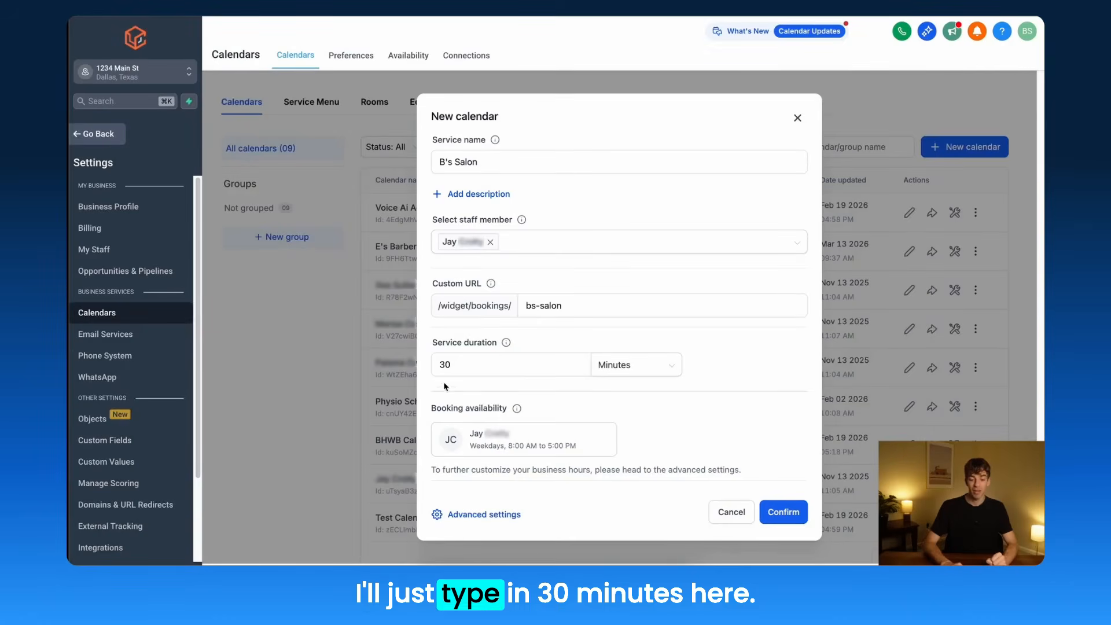
pyautogui.click(645, 368)
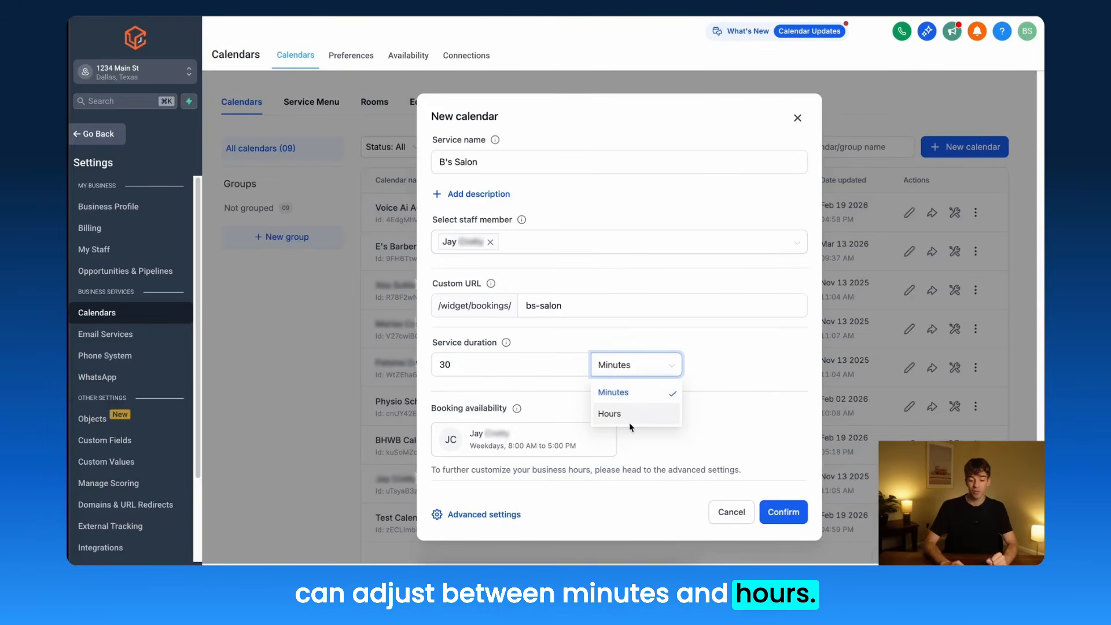
pyautogui.click(685, 384)
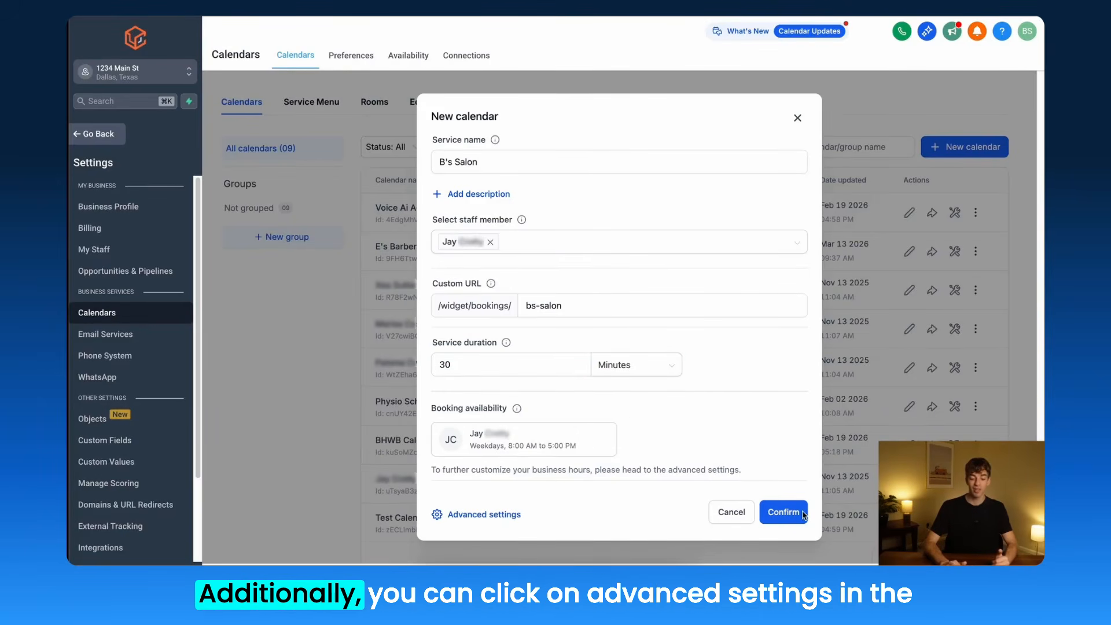
# Open the new calendar's advanced settings and add the second listed staff member under staff and meeting location
pyautogui.click(493, 517)
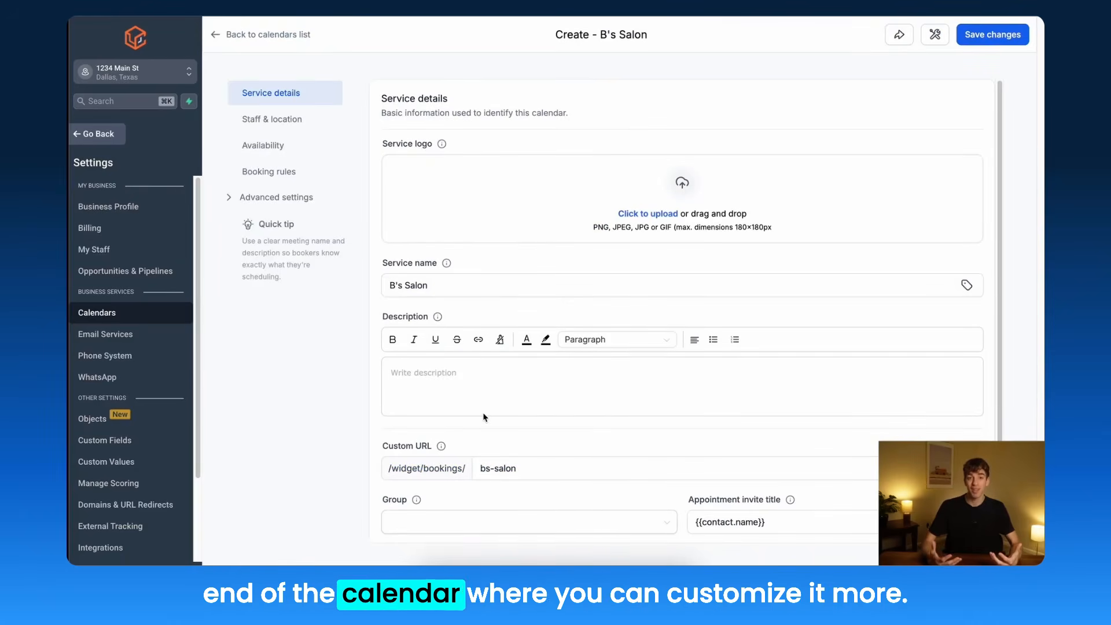
pyautogui.scroll(-2, 712, 508)
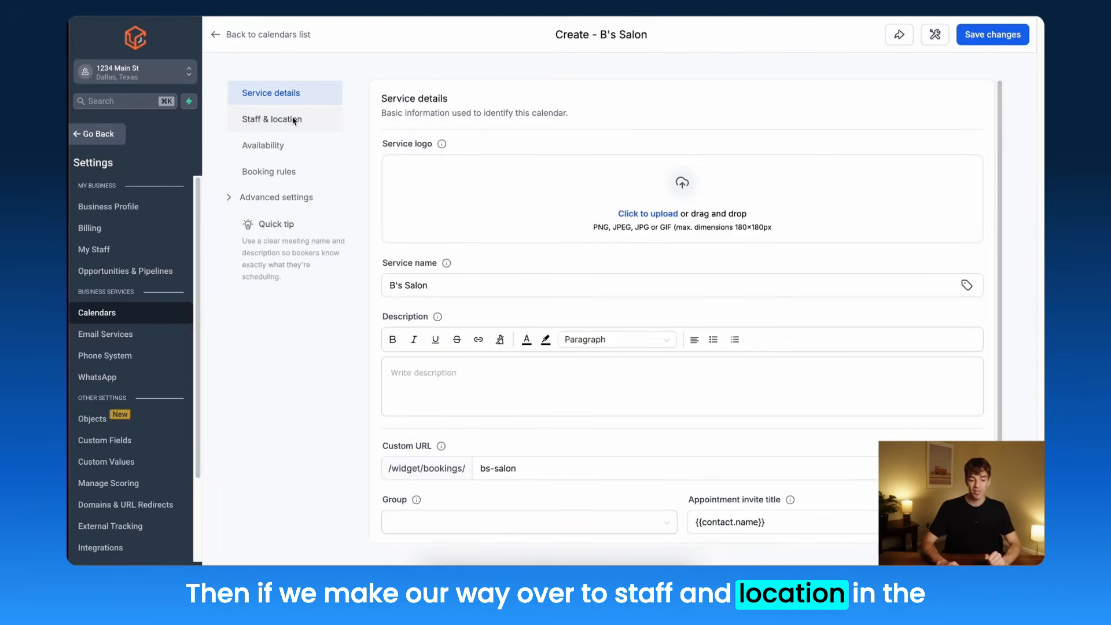
pyautogui.click(285, 121)
pyautogui.click(474, 175)
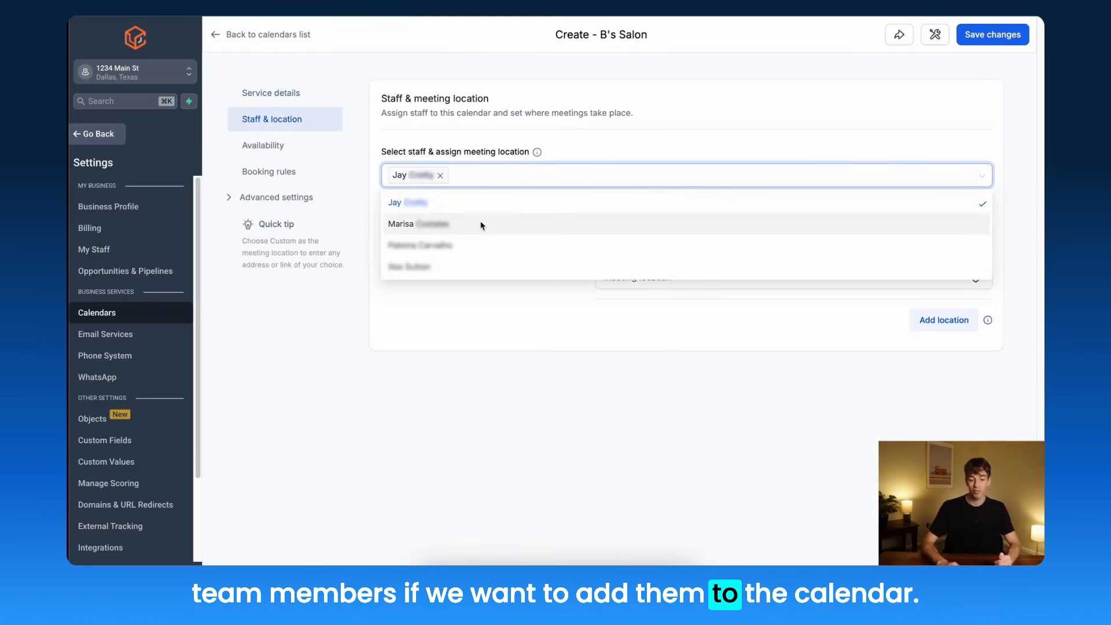
pyautogui.click(481, 224)
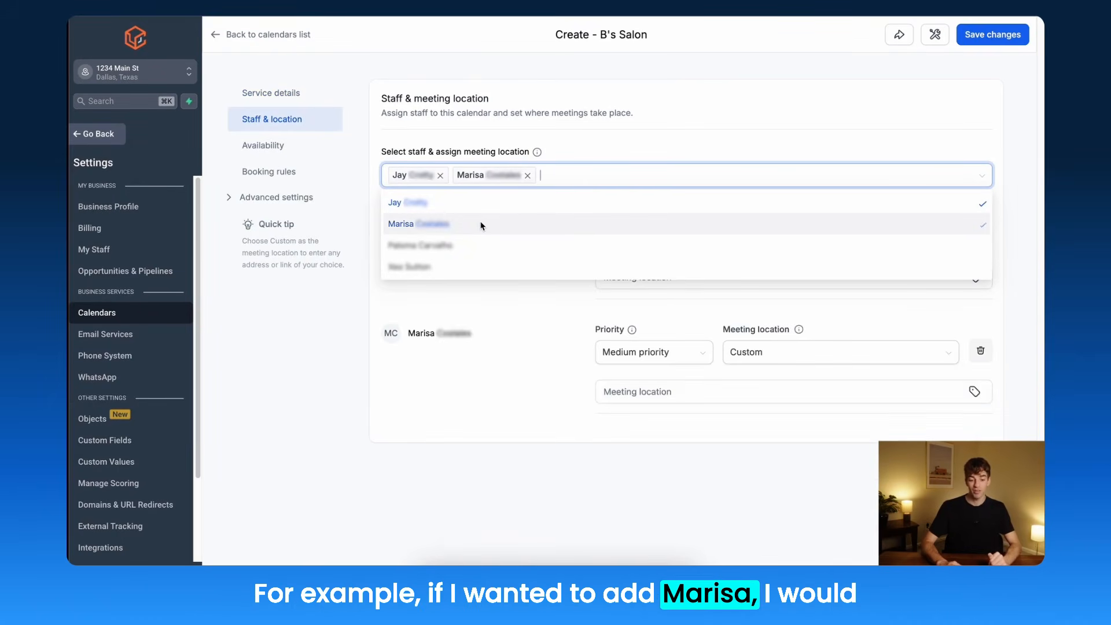
pyautogui.click(568, 149)
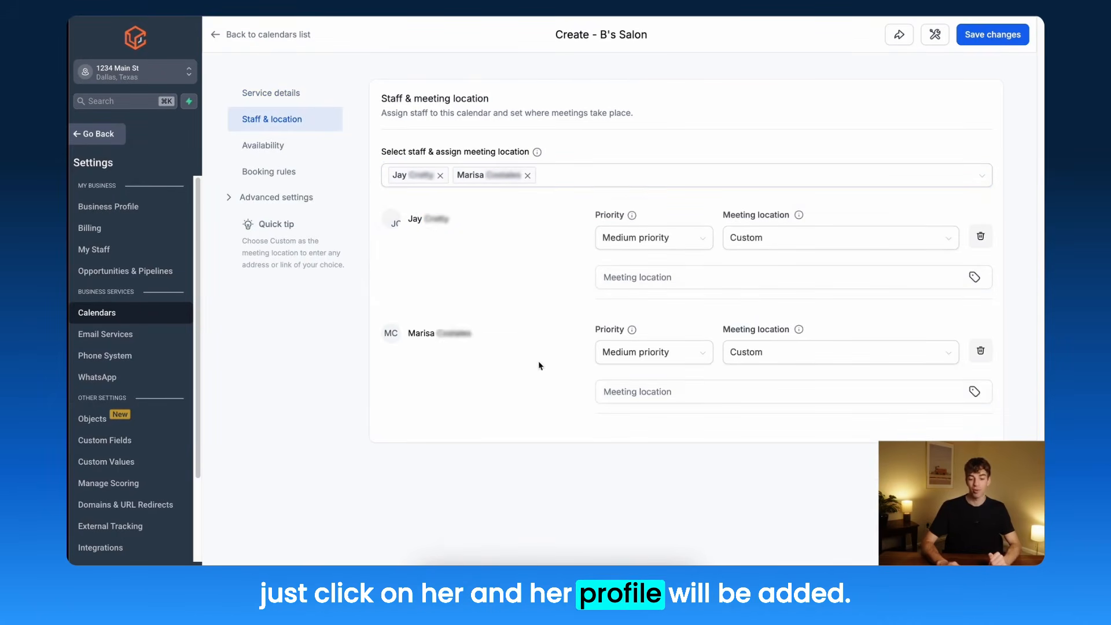
# Set the first staff member's priority to High priority and their meeting location to Full address
pyautogui.click(637, 240)
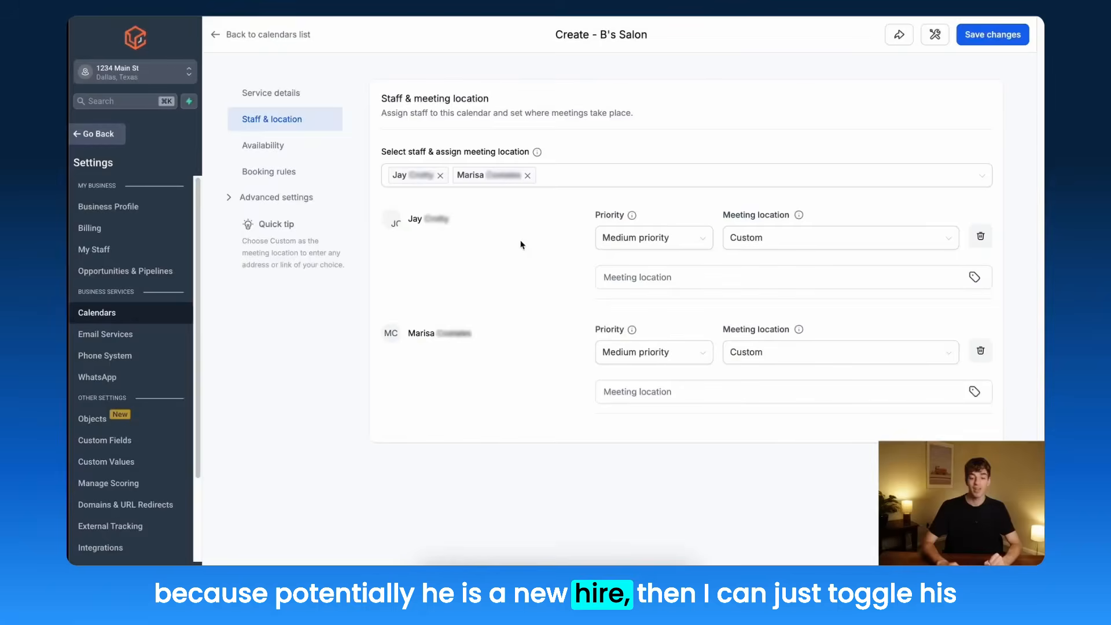
pyautogui.click(650, 239)
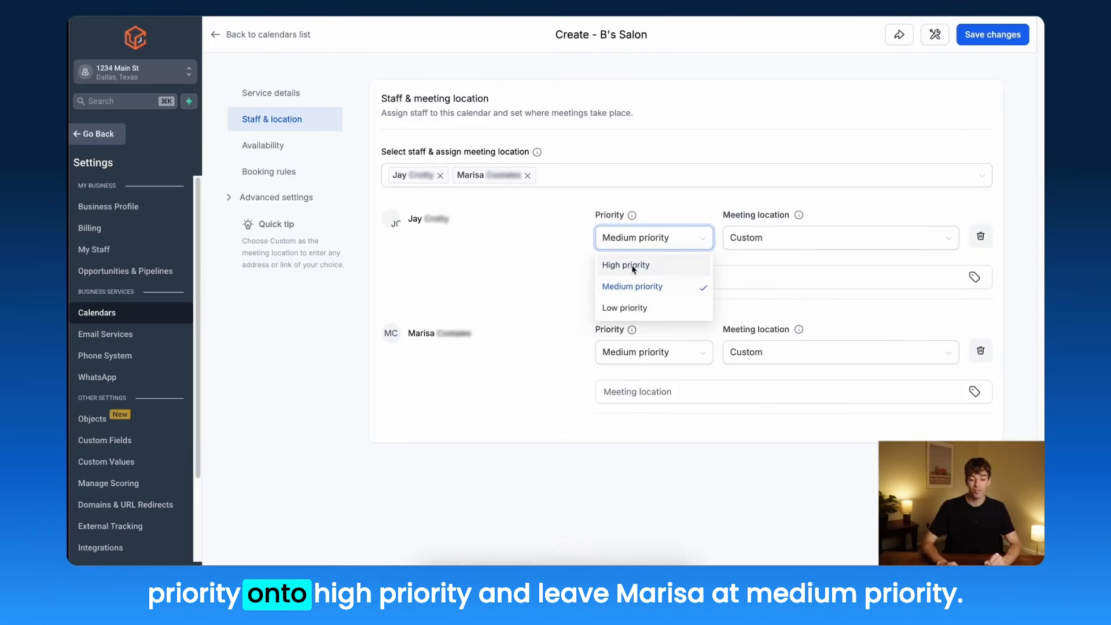
pyautogui.click(634, 264)
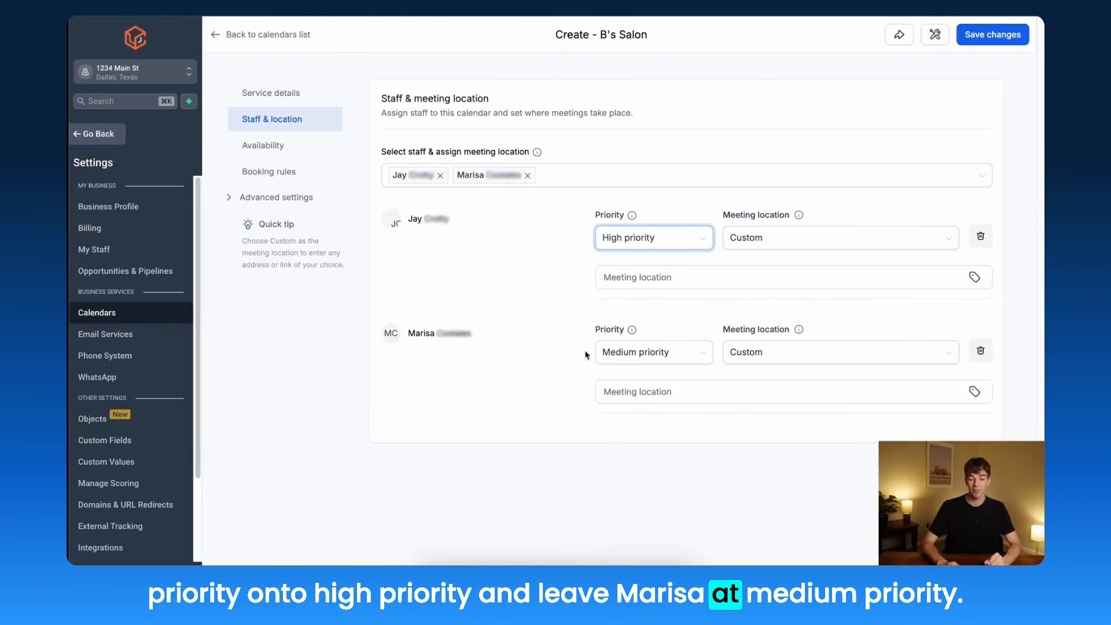
pyautogui.click(805, 241)
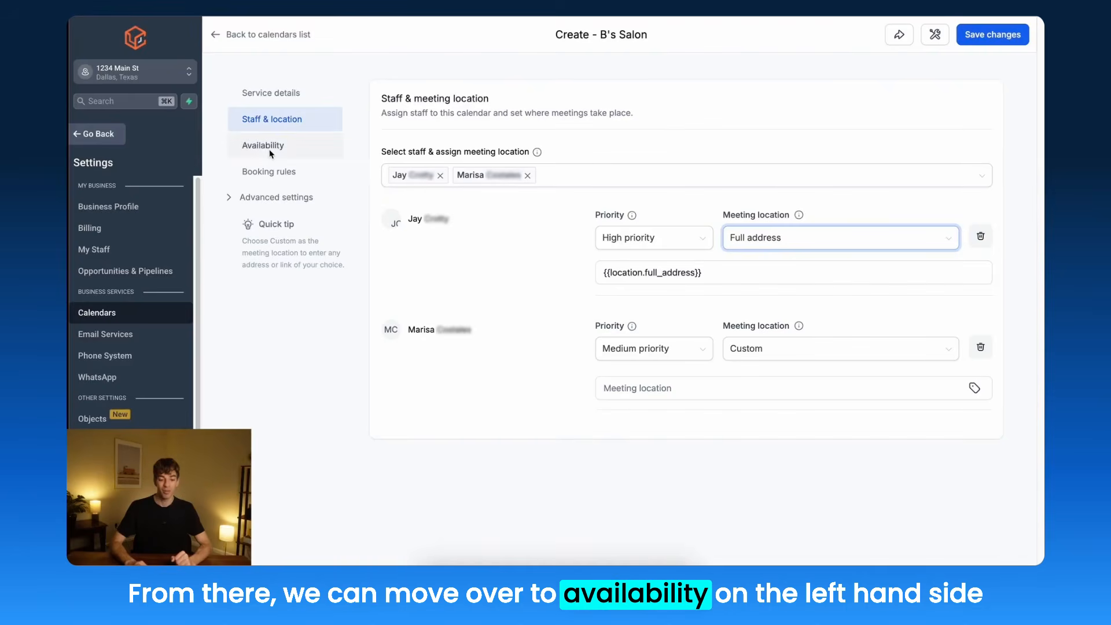
# Review the first staff member's weekly and date-specific availability hours and the options for editing the schedule
pyautogui.click(298, 154)
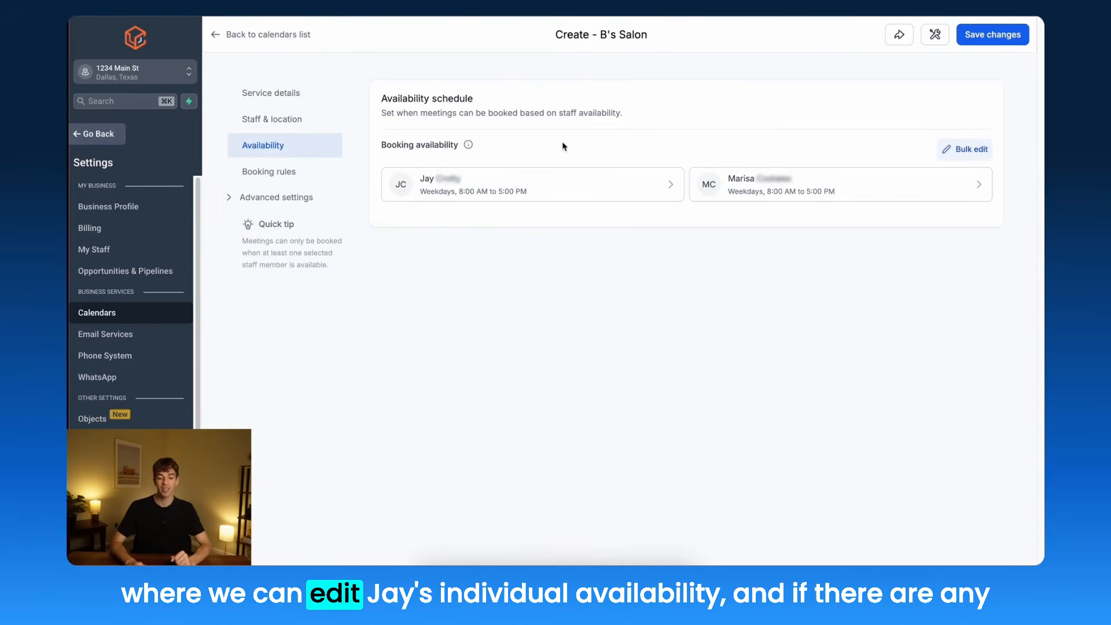
pyautogui.click(598, 186)
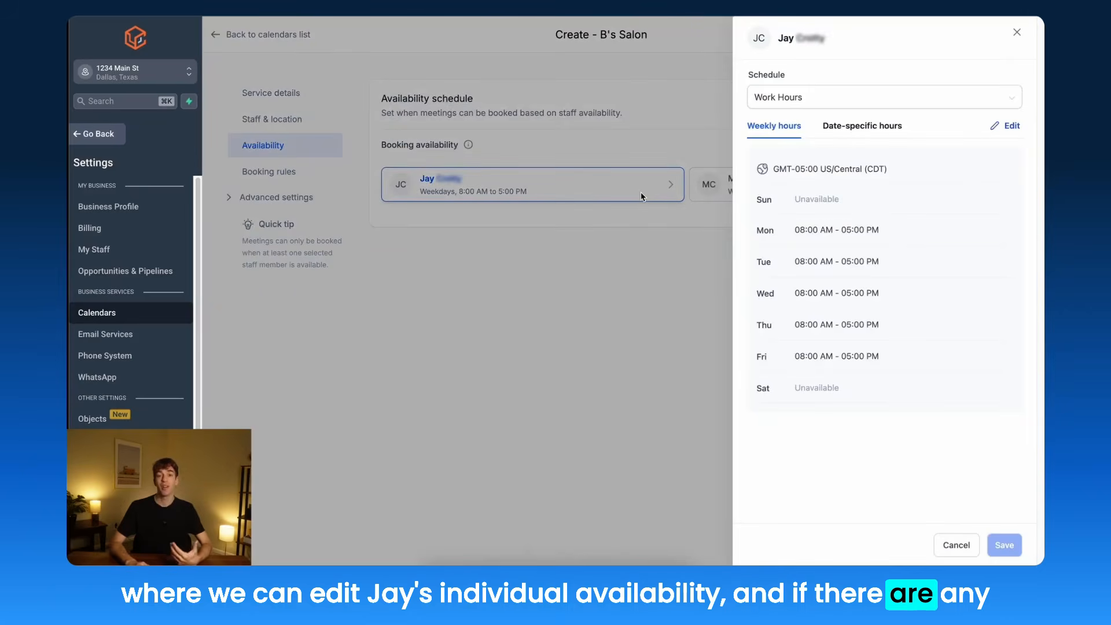
pyautogui.click(852, 128)
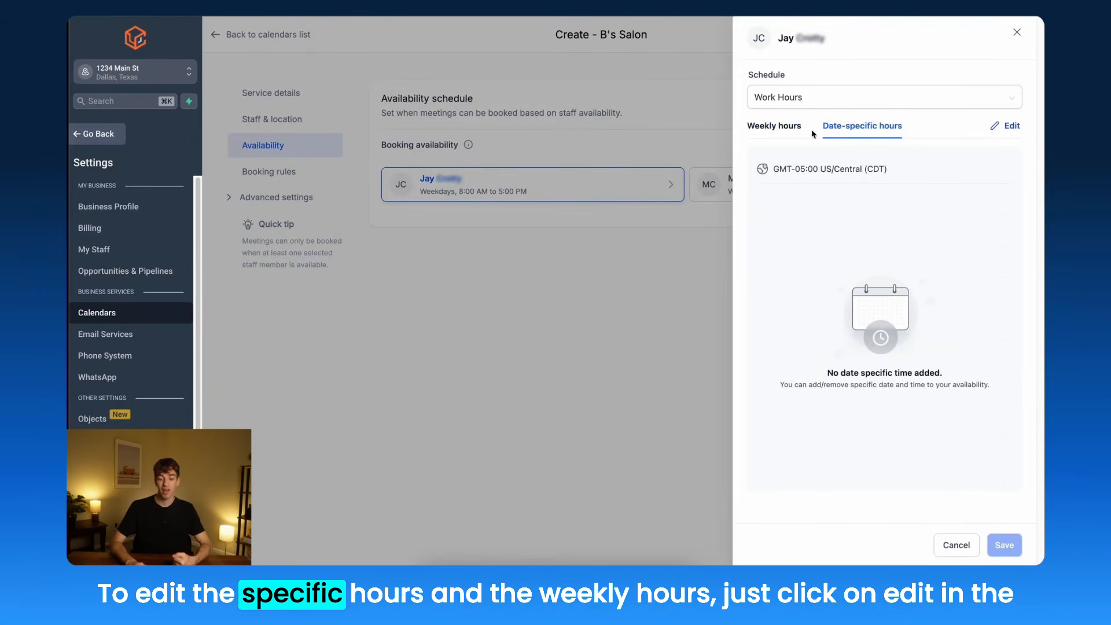
pyautogui.click(780, 129)
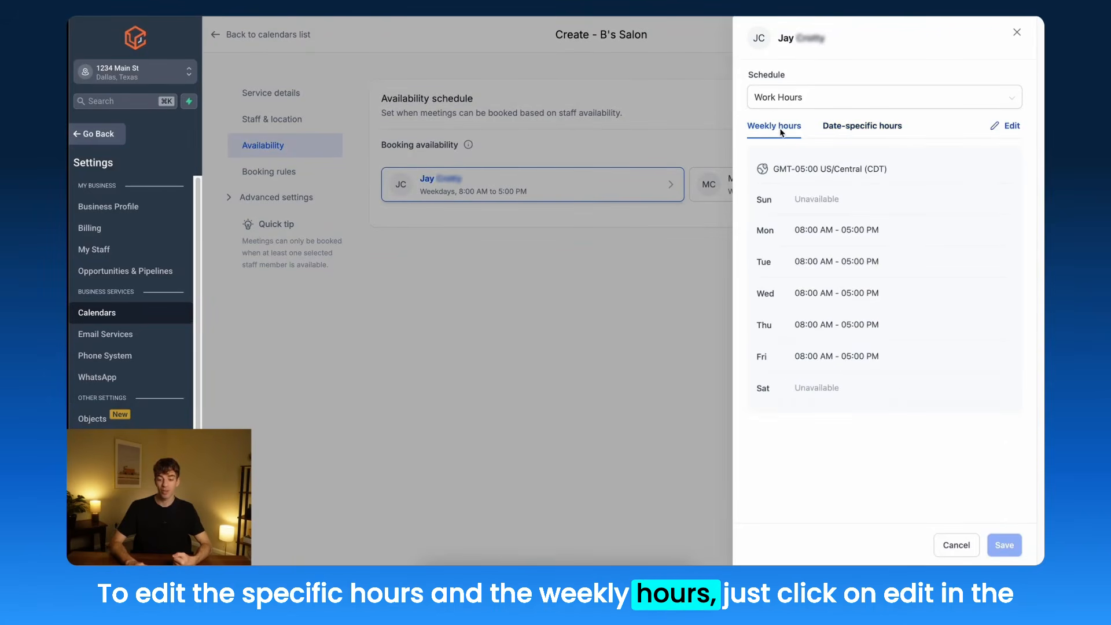
pyautogui.click(1015, 129)
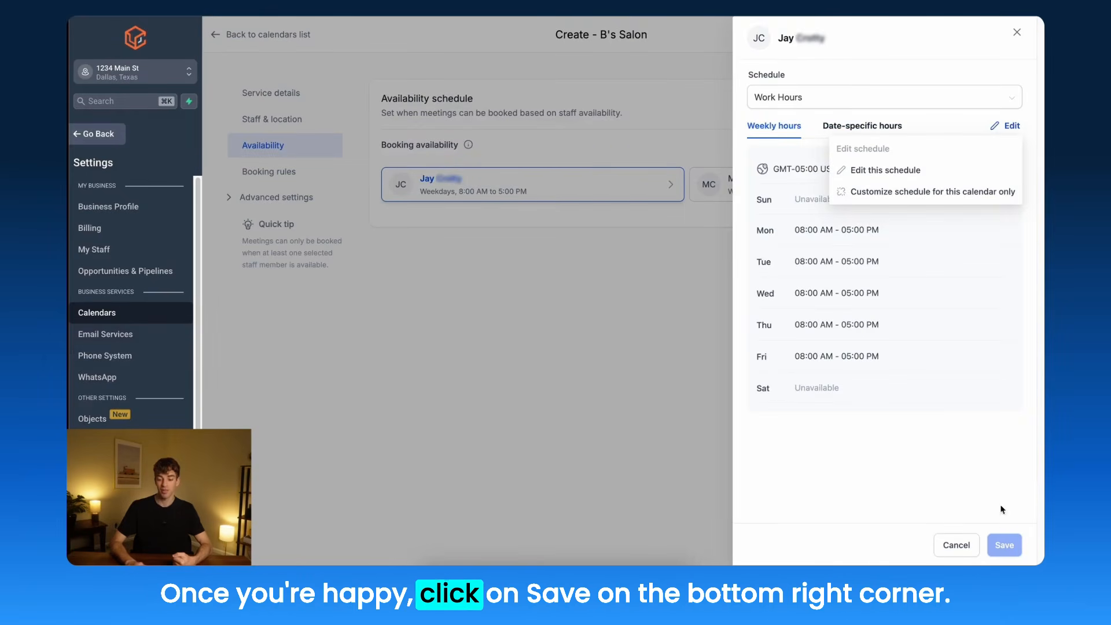
pyautogui.click(1004, 546)
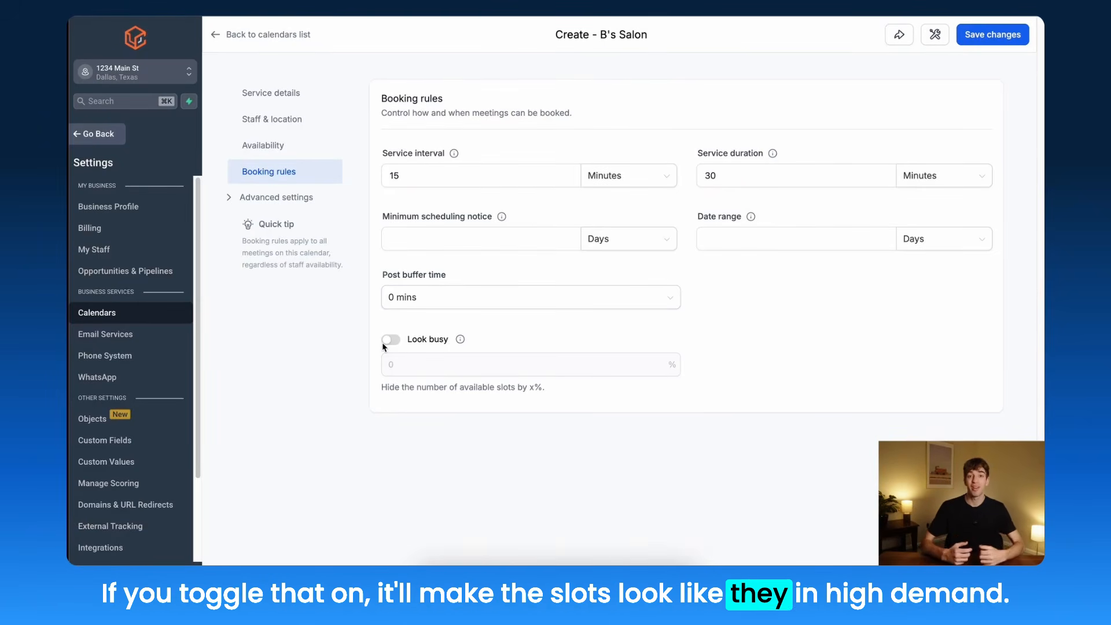
# Review the calendar's booking form choice and its confirmation page settings
pyautogui.click(253, 200)
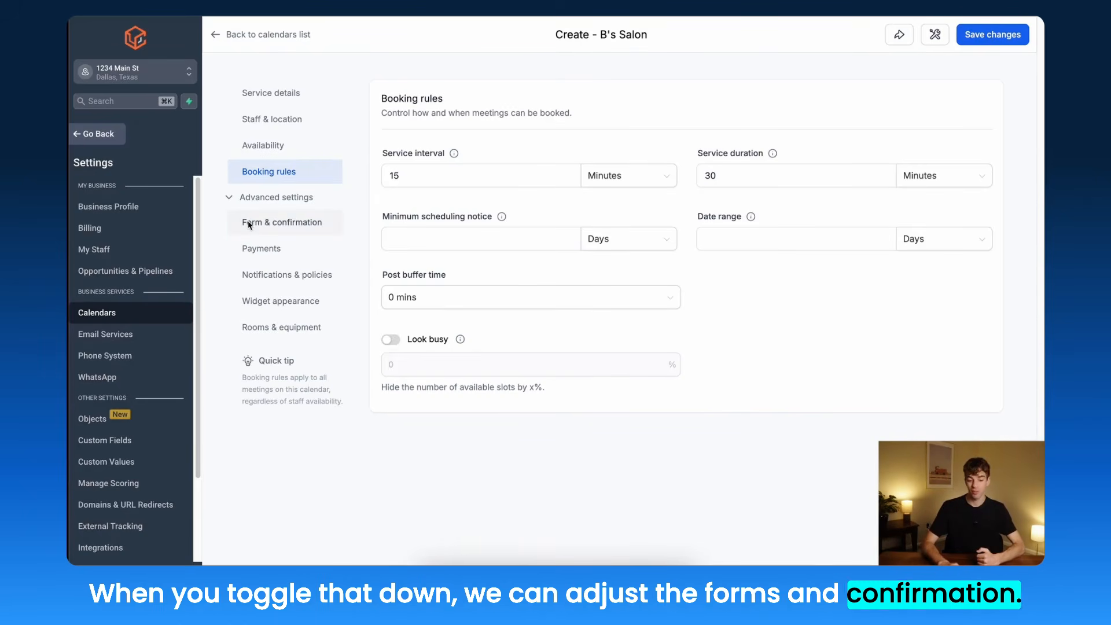
pyautogui.click(249, 224)
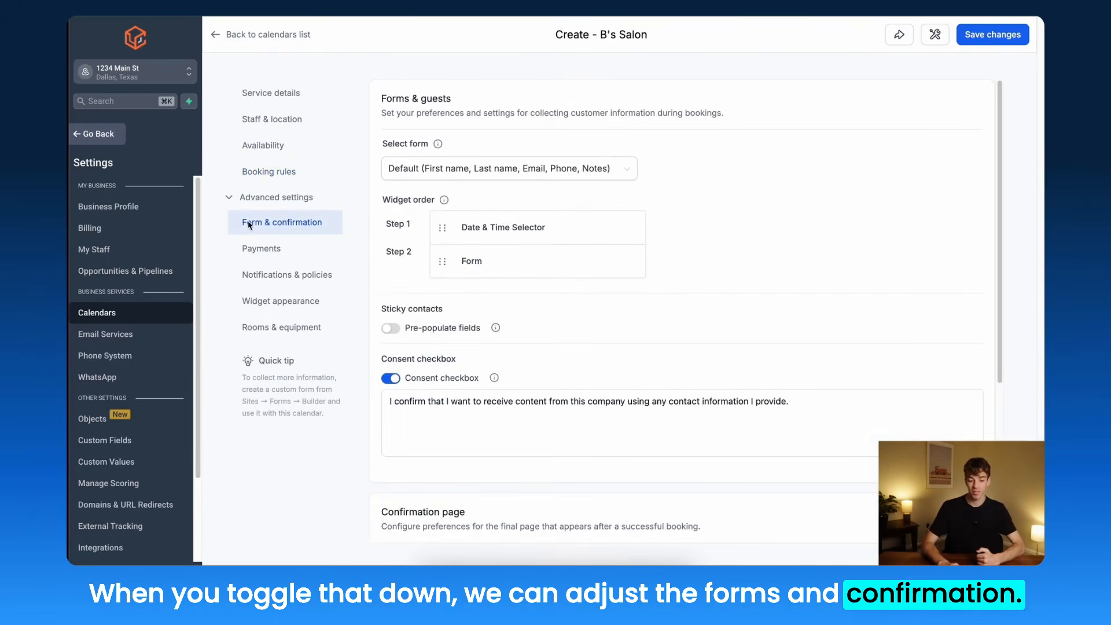
pyautogui.click(444, 174)
pyautogui.click(748, 142)
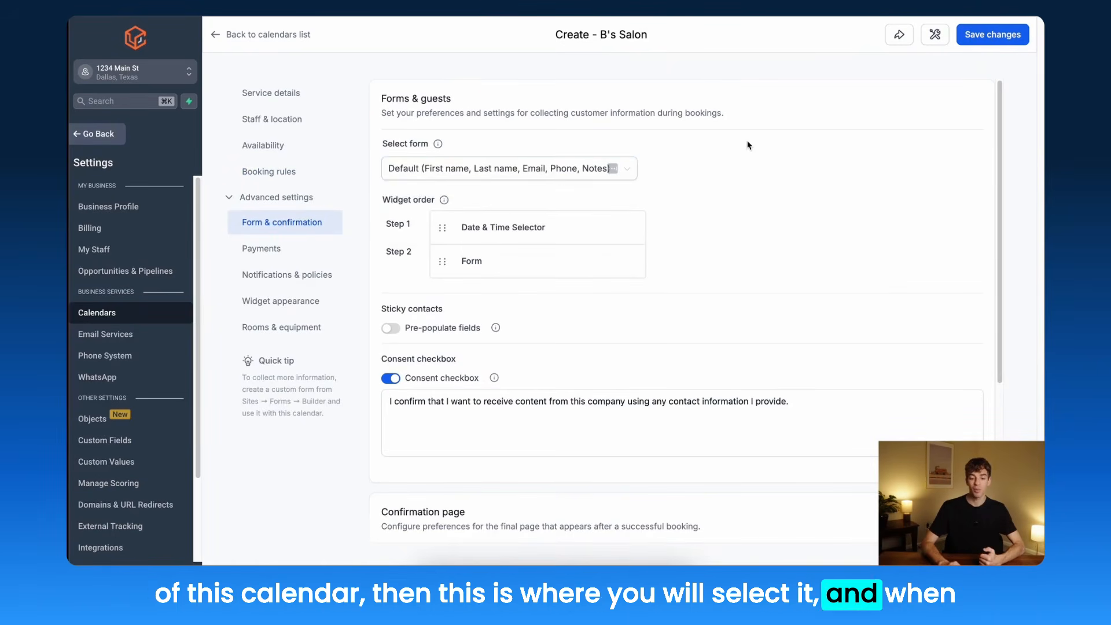
pyautogui.scroll(-4, 466, 288)
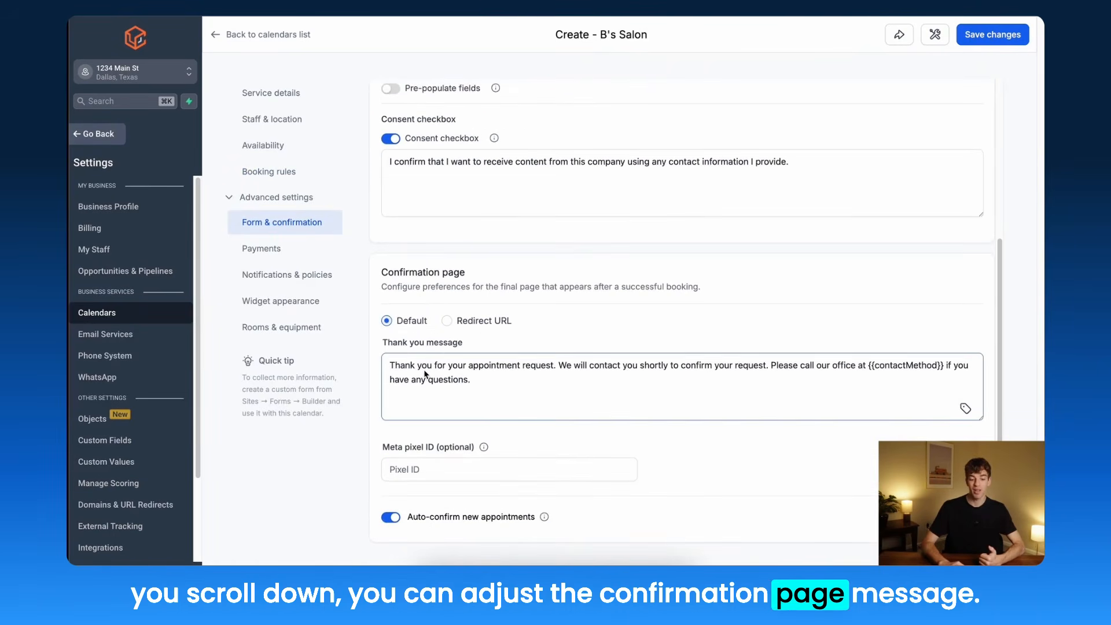
# Examine the payment settings and the time units offered for the cancellation link's expiry
pyautogui.click(259, 250)
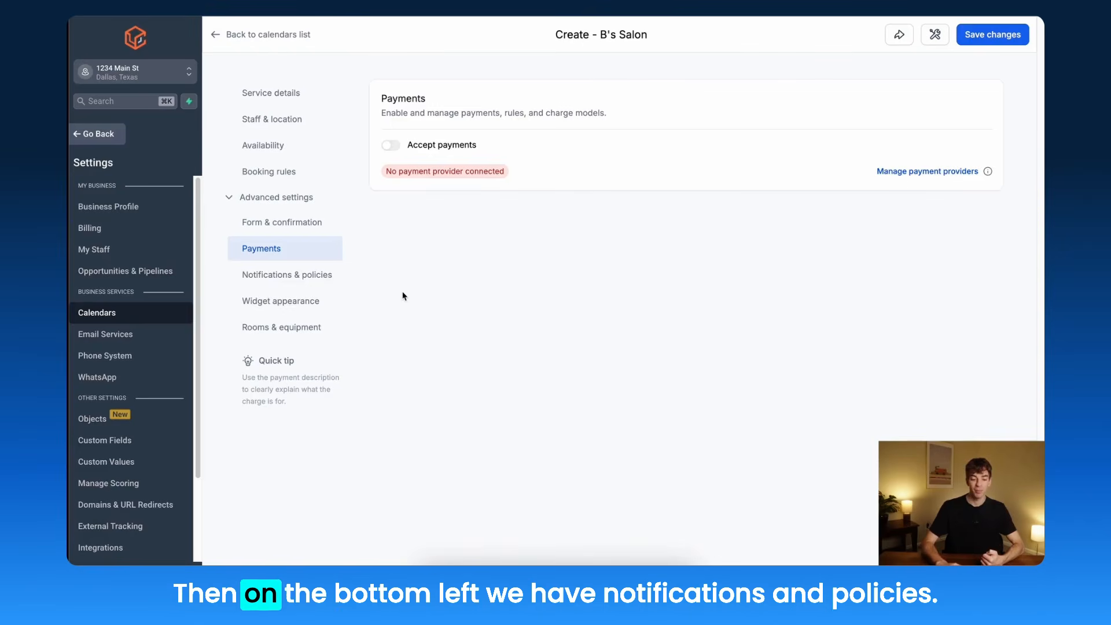
pyautogui.click(270, 275)
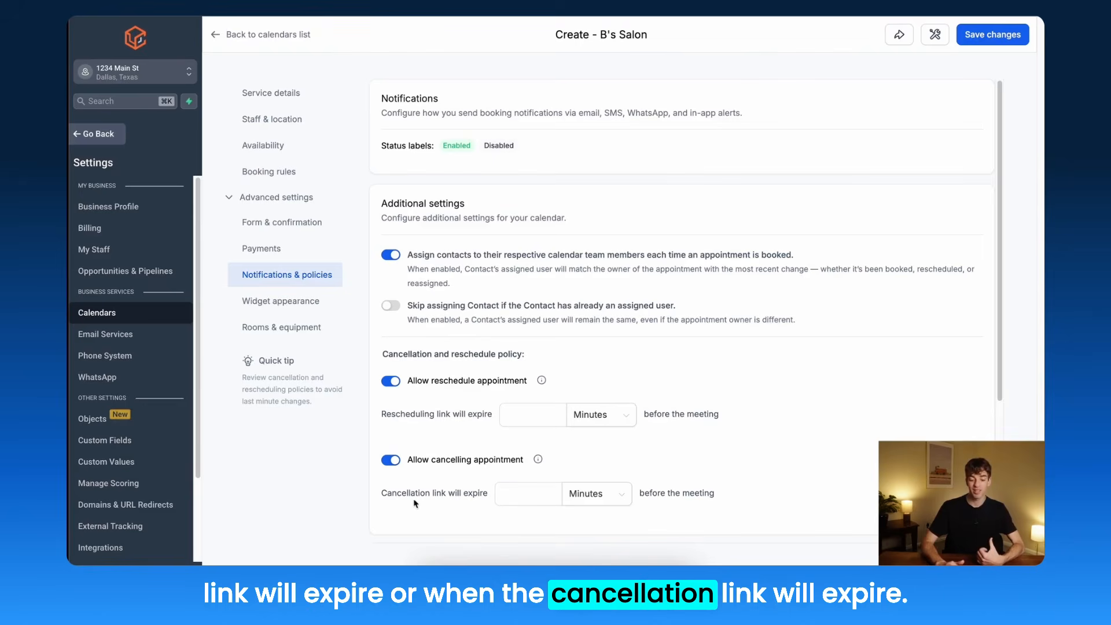
pyautogui.click(596, 497)
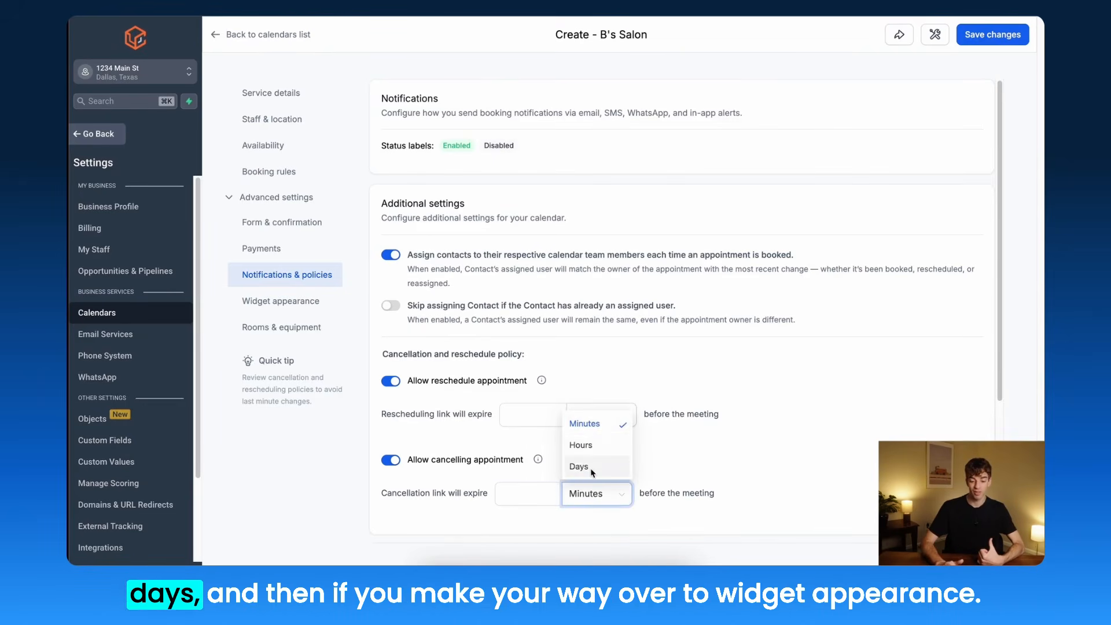
pyautogui.click(498, 382)
# Turn off the calendar description and calendar details in the widget appearance, and save the calendar
pyautogui.click(284, 301)
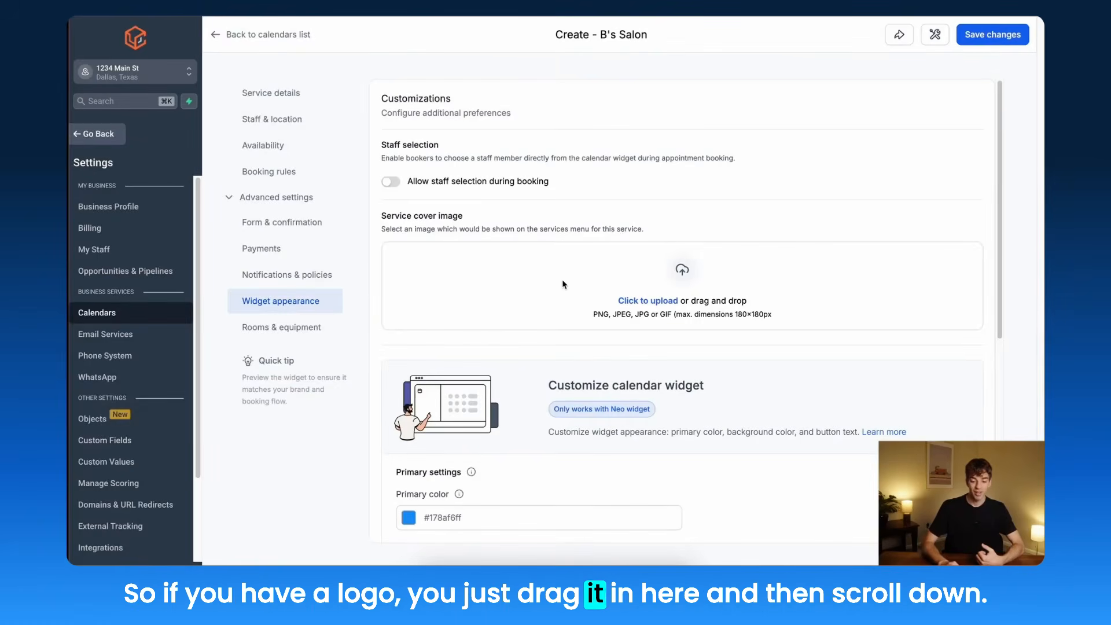
pyautogui.scroll(-5, 532, 300)
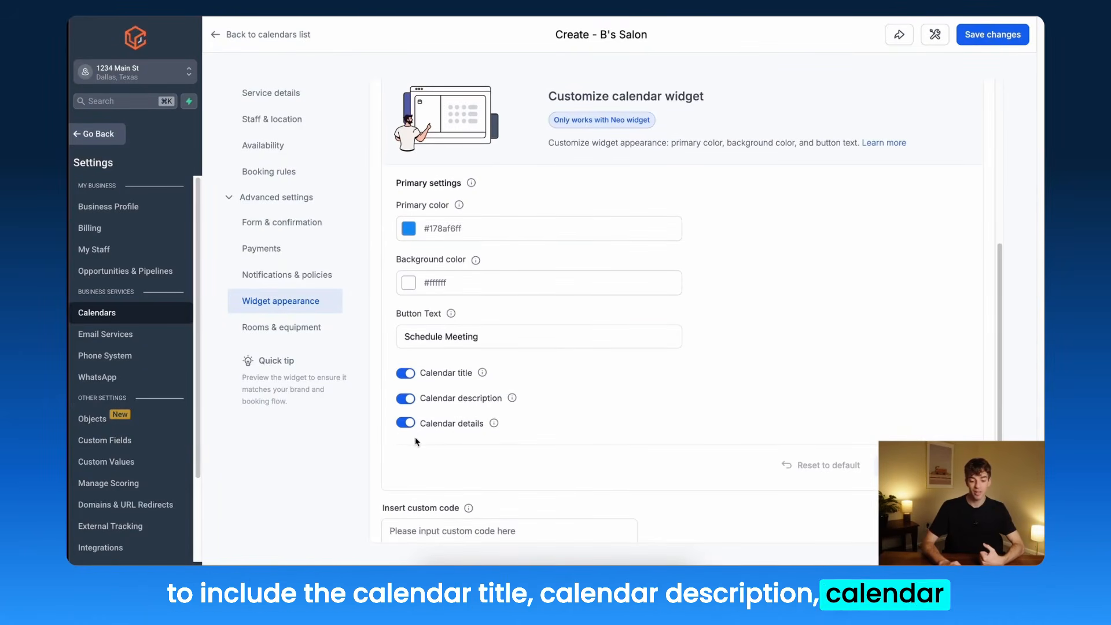
pyautogui.click(408, 423)
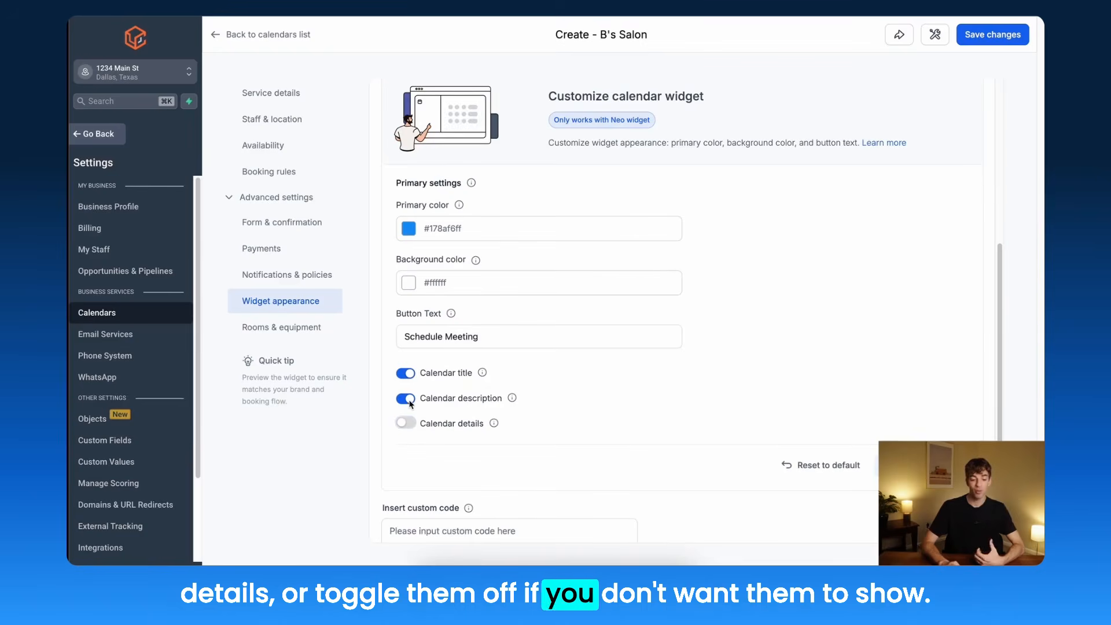
pyautogui.scroll(-2, 413, 411)
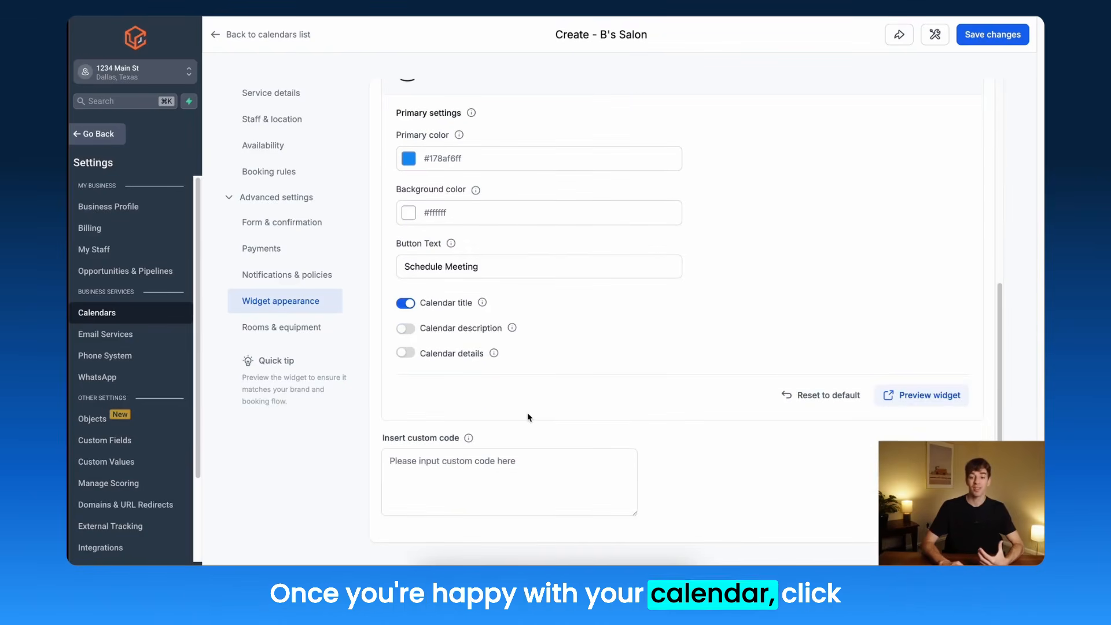
pyautogui.click(1013, 36)
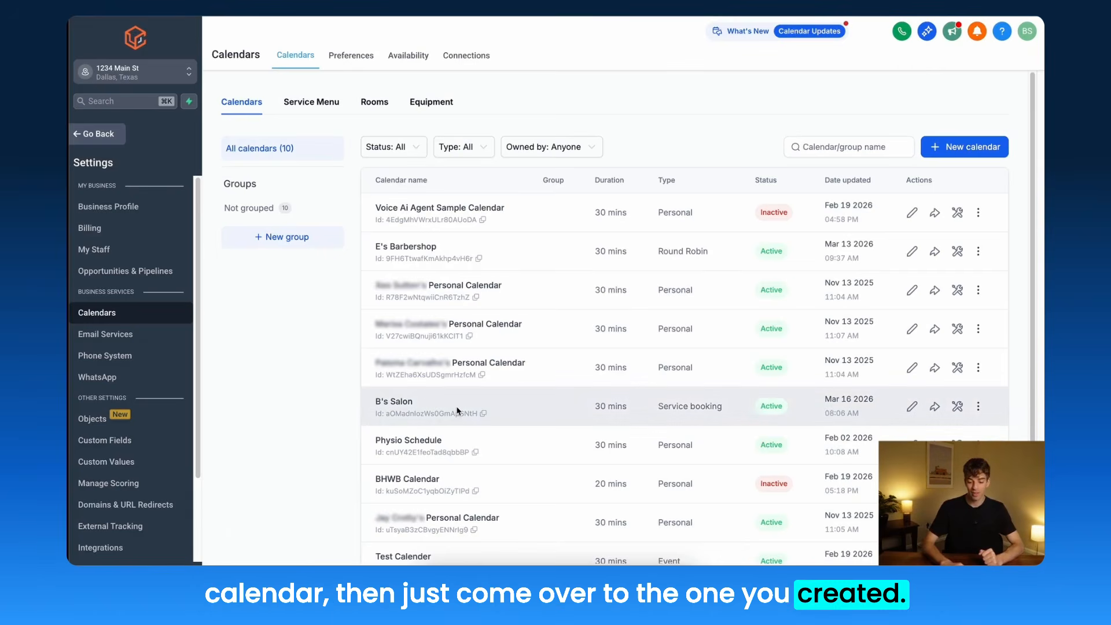
# Copy the permanent link of the B's Salon calendar from its sharing options
pyautogui.click(935, 408)
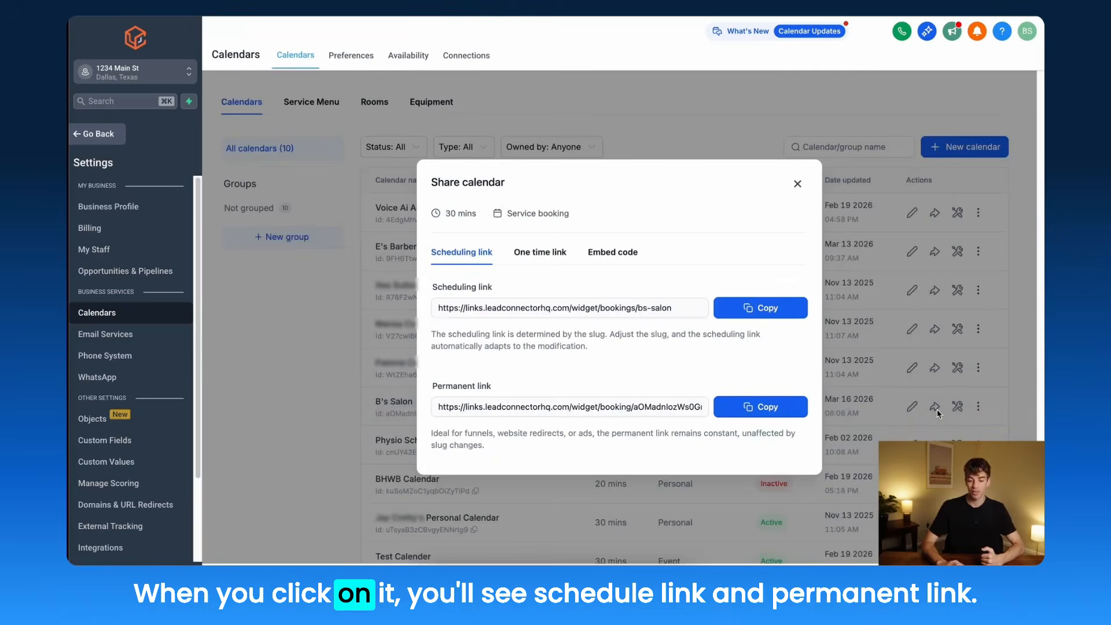
pyautogui.click(765, 399)
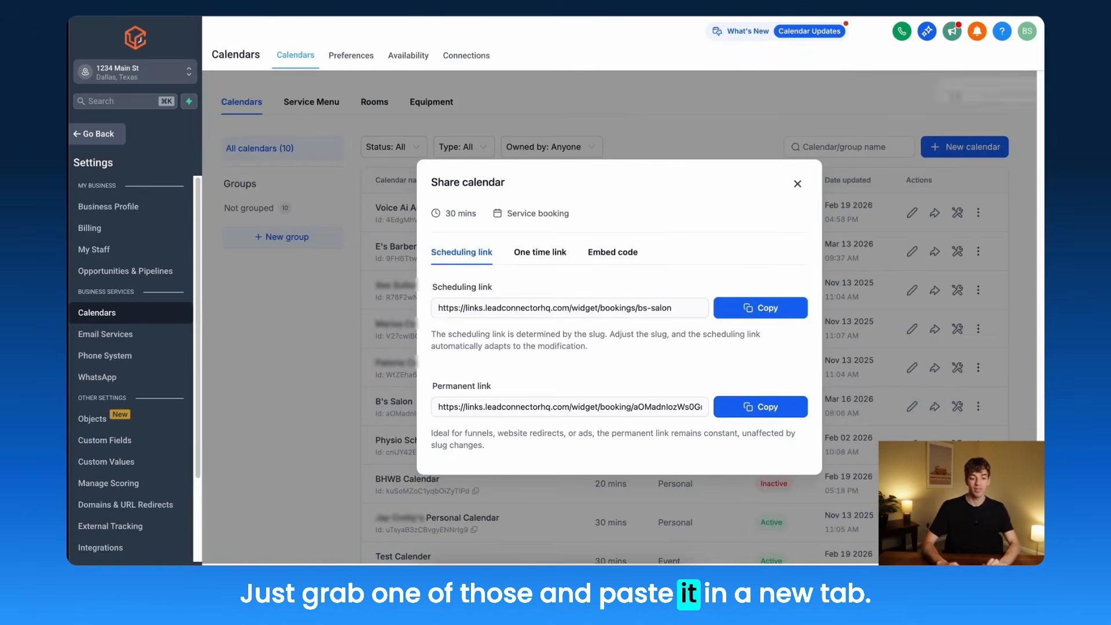